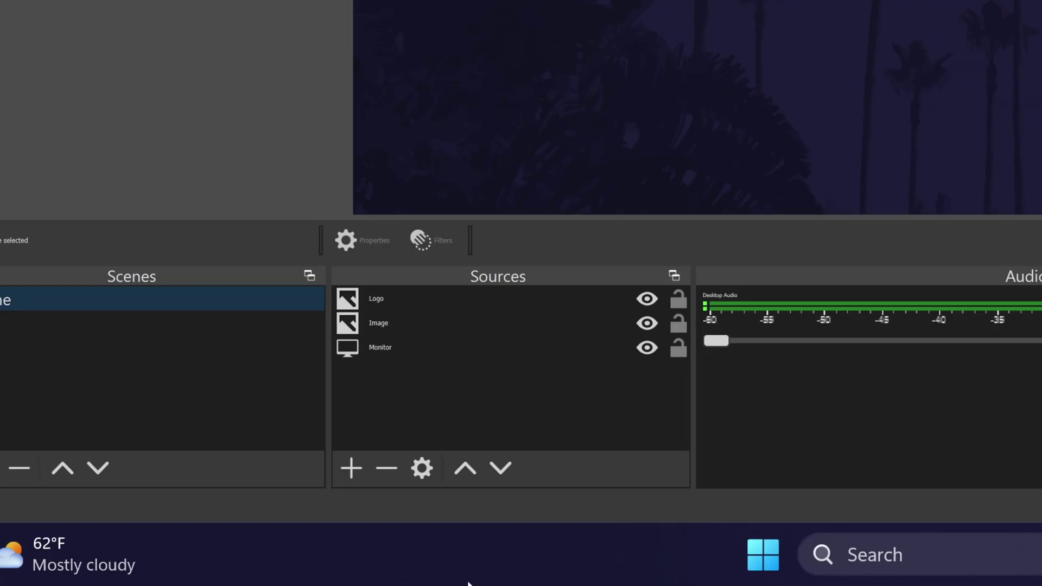
- Add a Video Capture Device source and name it 'Webcam'
{"action": "left_click", "coordinate": [350, 467]}
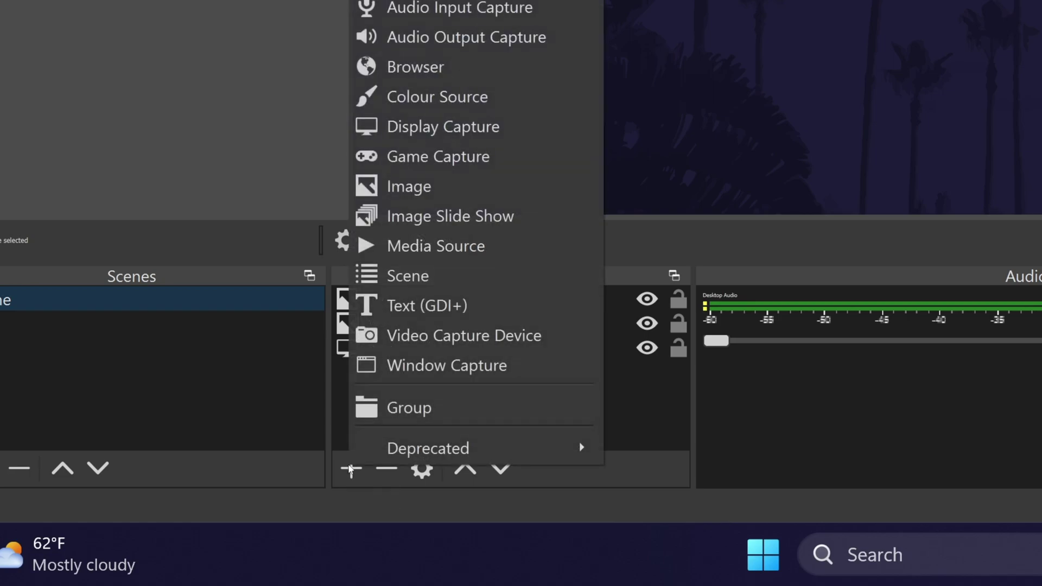
{"action": "left_click", "coordinate": [469, 334]}
{"action": "type", "text": "Web"}
{"action": "key", "text": "BackSpace"}
{"action": "type", "text": "cam"}
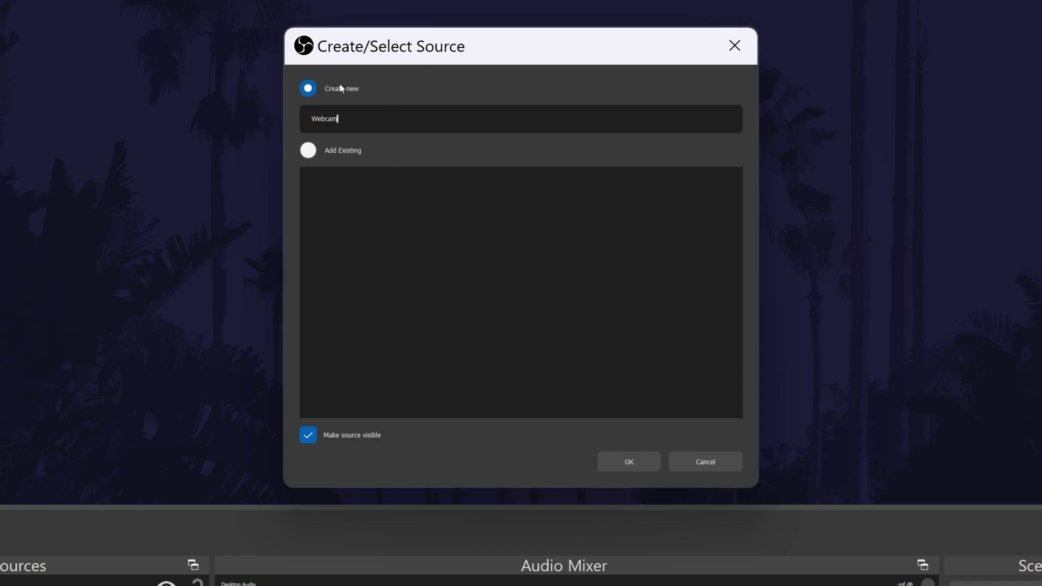
- Create the Webcam source using the HD 720P webcam, keeping Device Default resolution
{"action": "left_click", "coordinate": [626, 465]}
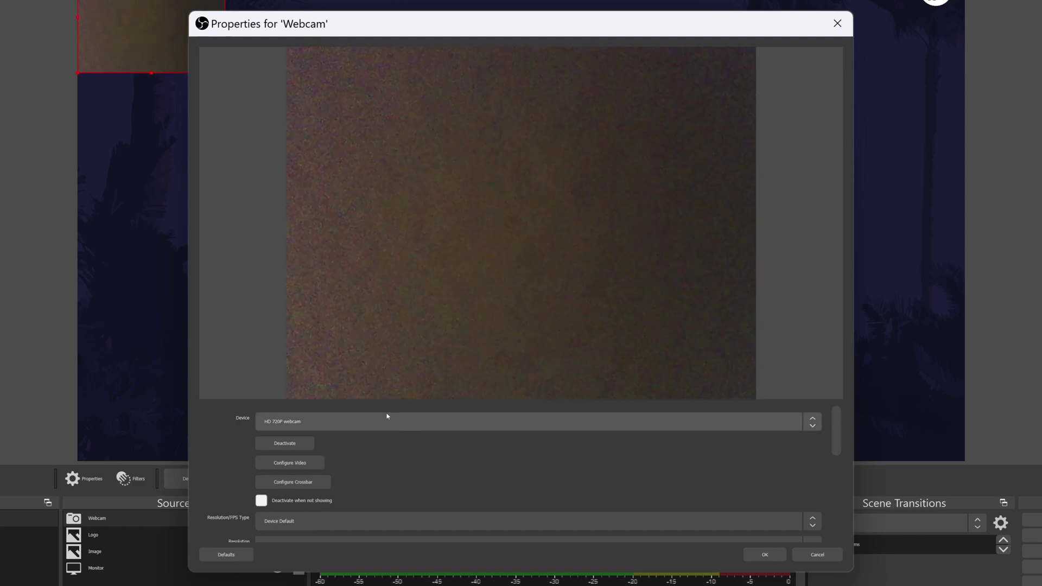
{"action": "left_click", "coordinate": [386, 421]}
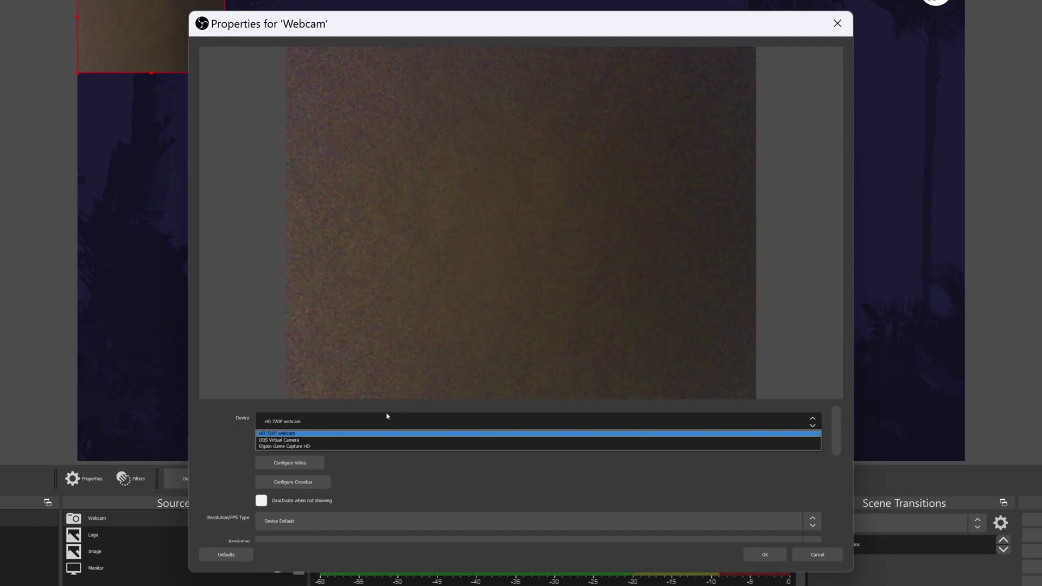
{"action": "left_click", "coordinate": [285, 434]}
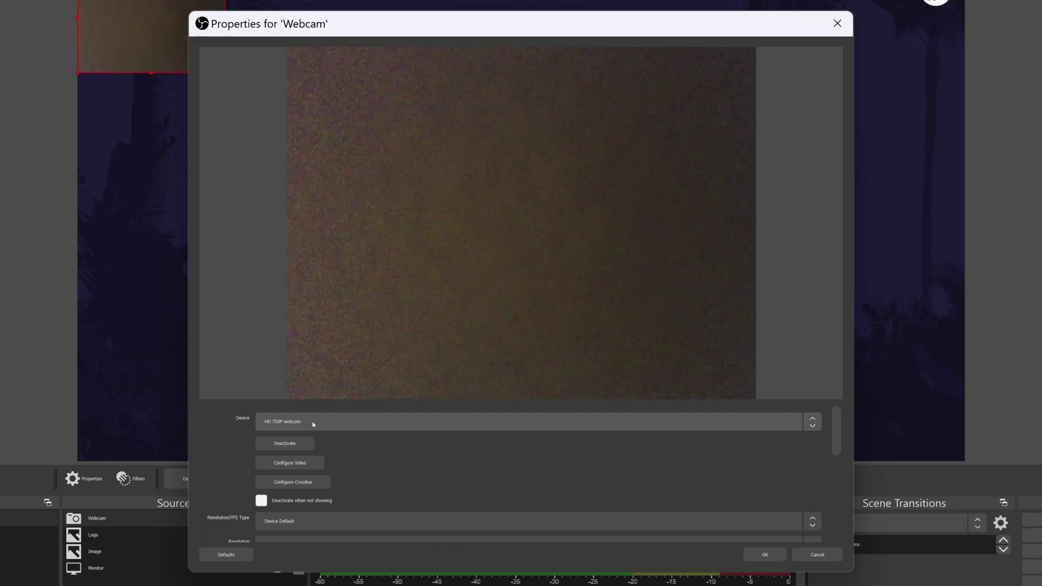
{"action": "scroll", "coordinate": [414, 451], "scroll_direction": "down", "scroll_amount": 2}
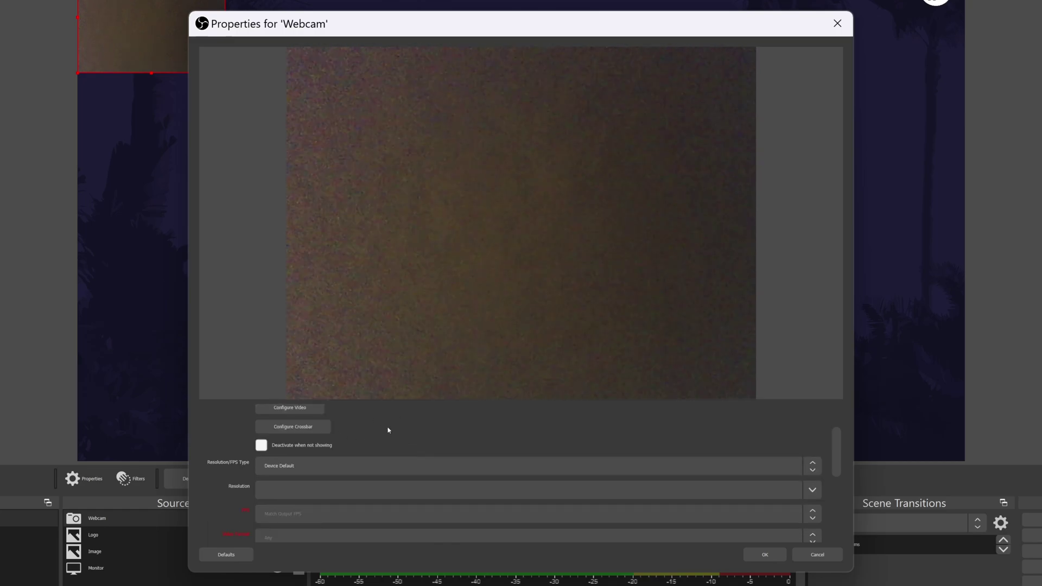
{"action": "left_click", "coordinate": [408, 465]}
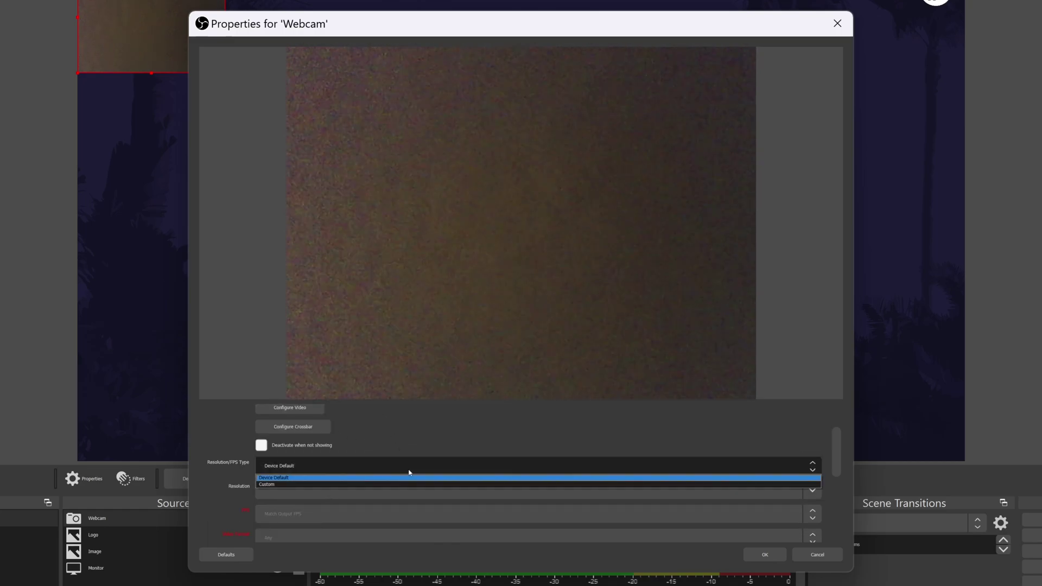
{"action": "left_click", "coordinate": [413, 466]}
{"action": "scroll", "coordinate": [322, 487], "scroll_direction": "down", "scroll_amount": 5}
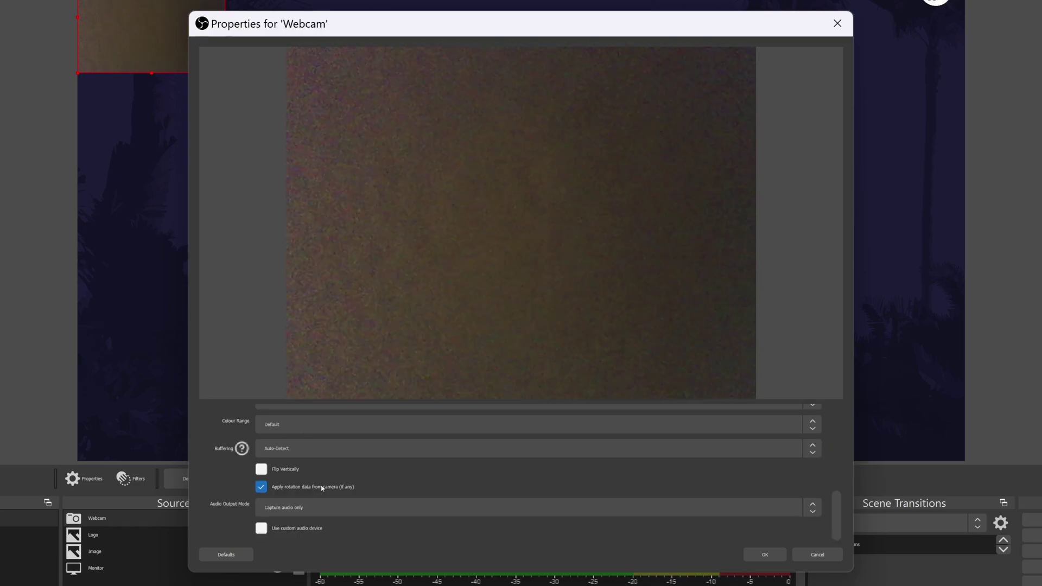
- Enable a custom audio device and select Microphone (USB Microphone) for the Webcam
{"action": "left_click", "coordinate": [261, 528]}
{"action": "scroll", "coordinate": [351, 498], "scroll_direction": "down", "scroll_amount": 1}
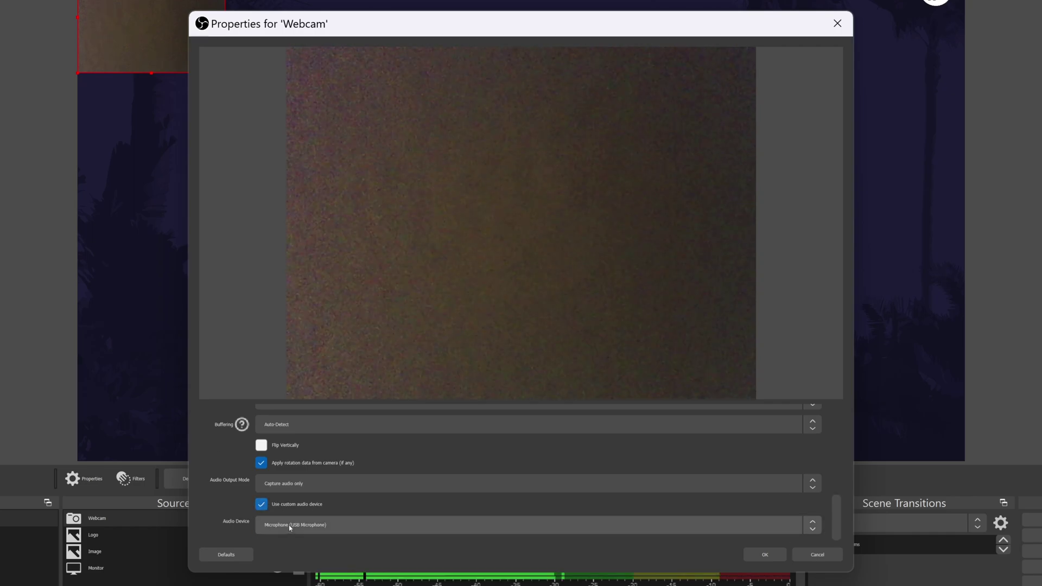
{"action": "left_click", "coordinate": [336, 525]}
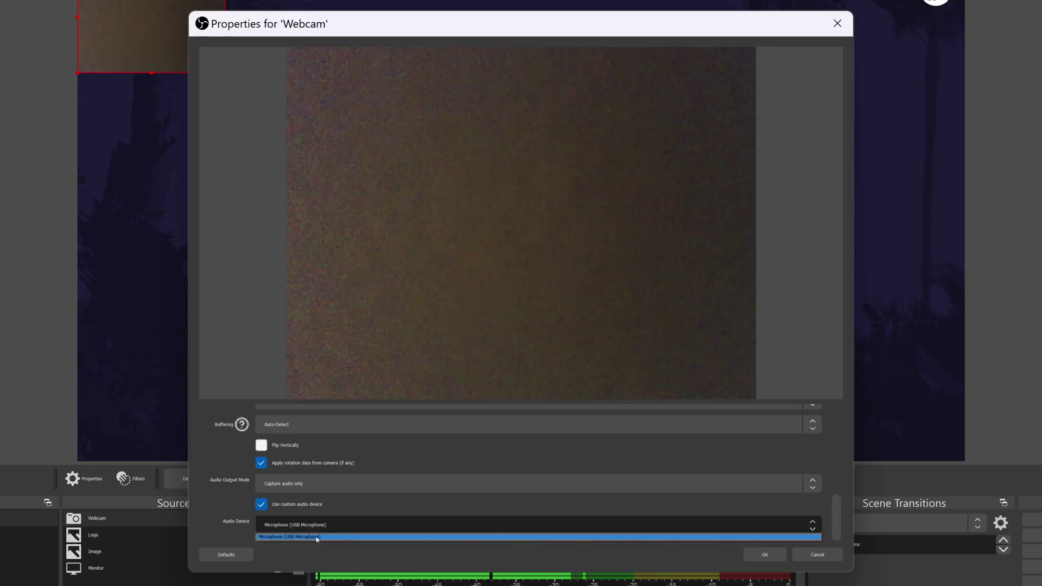
{"action": "left_click", "coordinate": [323, 537]}
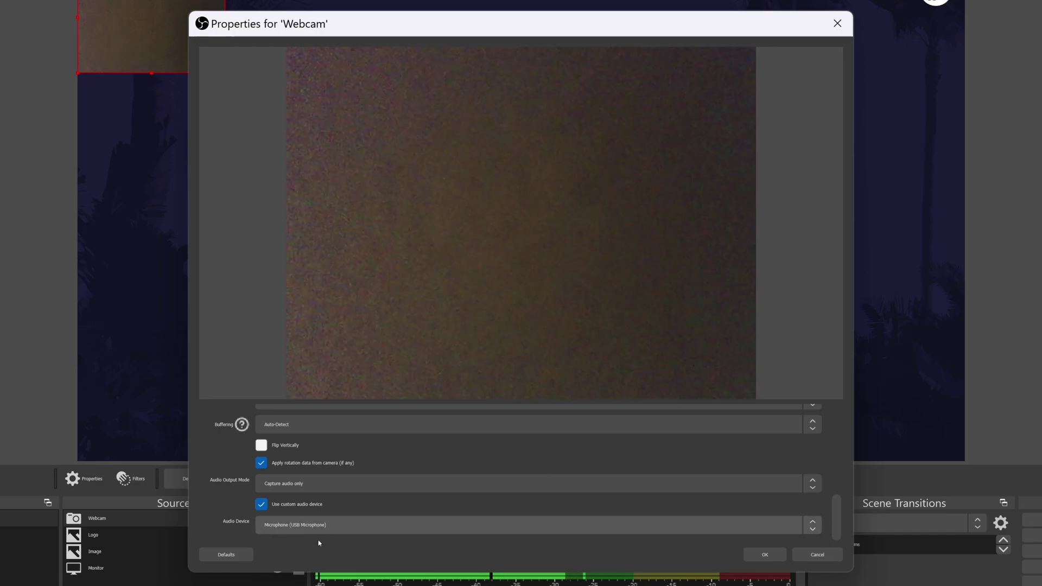
- Apply the settings, resize the webcam feed in the top-left corner, and lower its volume
{"action": "left_click", "coordinate": [764, 559]}
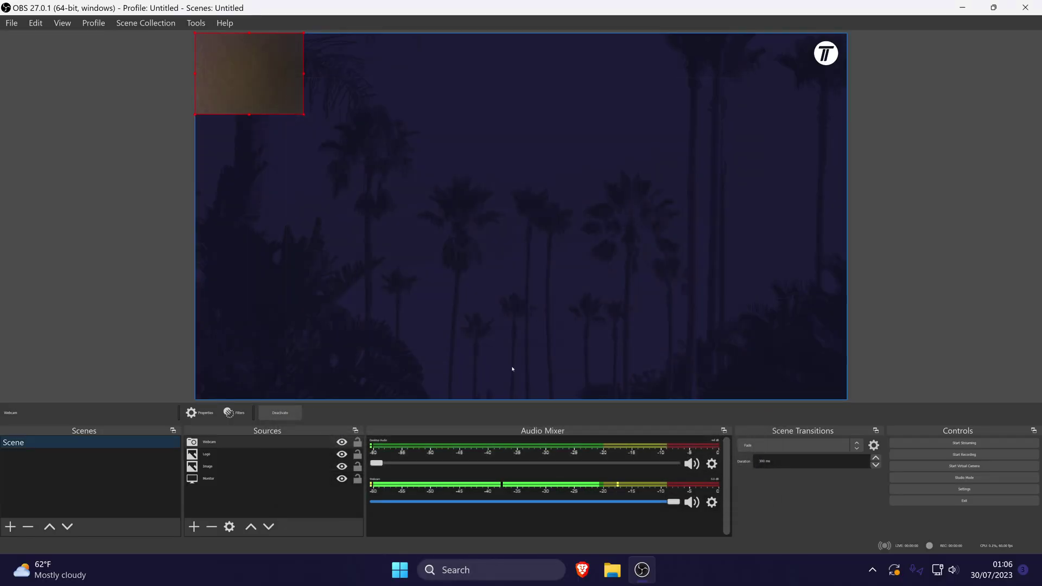
{"action": "left_click_drag", "start_coordinate": [285, 81], "coordinate": [254, 91]}
{"action": "mouse_move", "coordinate": [302, 114]}
{"action": "left_mouse_down"}
{"action": "mouse_move", "coordinate": [410, 193]}
{"action": "mouse_move", "coordinate": [325, 131]}
{"action": "left_mouse_up"}
{"action": "mouse_move", "coordinate": [260, 116]}
{"action": "left_mouse_down"}
{"action": "mouse_move", "coordinate": [255, 270]}
{"action": "mouse_move", "coordinate": [272, 360]}
{"action": "mouse_move", "coordinate": [260, 375]}
{"action": "left_mouse_up"}
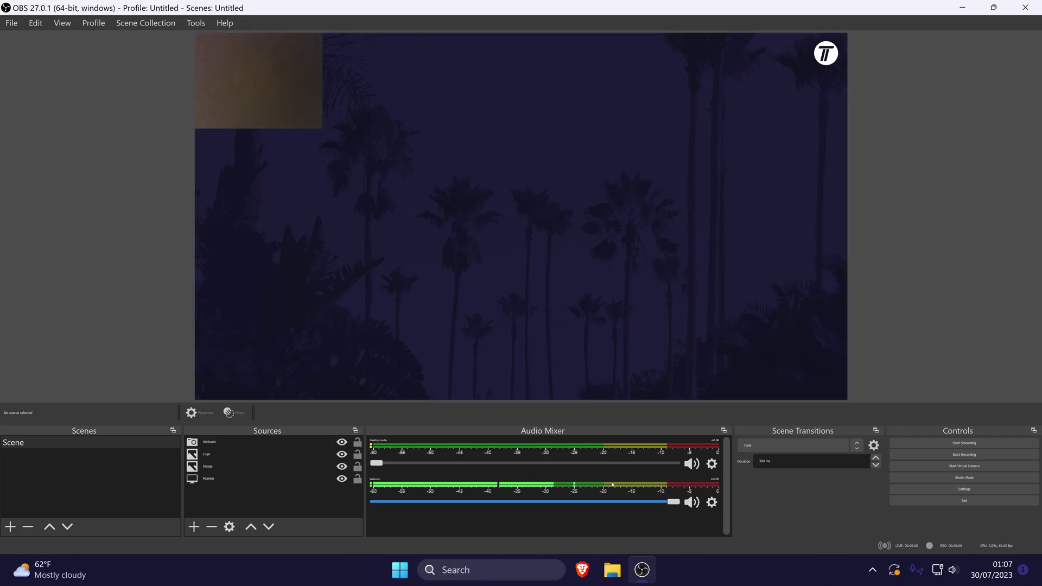
{"action": "mouse_move", "coordinate": [674, 501]}
{"action": "left_mouse_down"}
{"action": "mouse_move", "coordinate": [496, 502]}
{"action": "mouse_move", "coordinate": [587, 501]}
{"action": "left_mouse_up"}
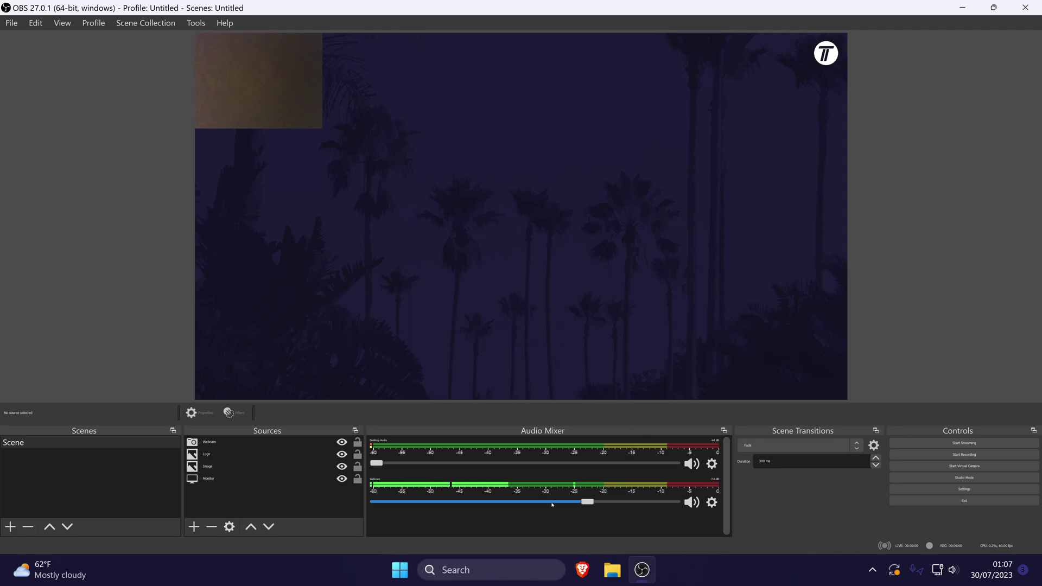